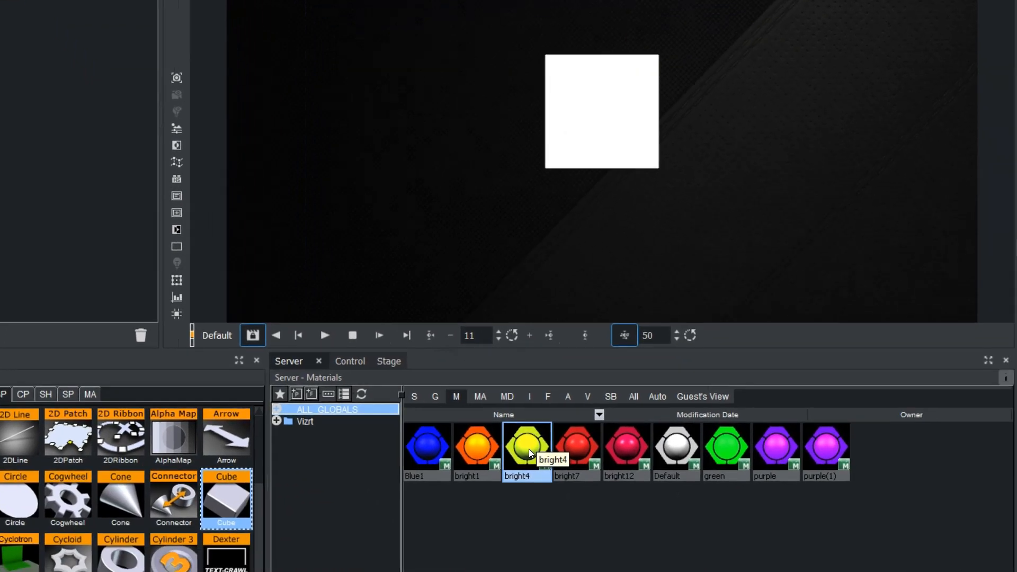
Apply the bright4 material to the Cube container and place the cube inside a new parent container
left_click_drag(655, 571, 341, 345)
left_click_drag(209, 185, 107, 78)
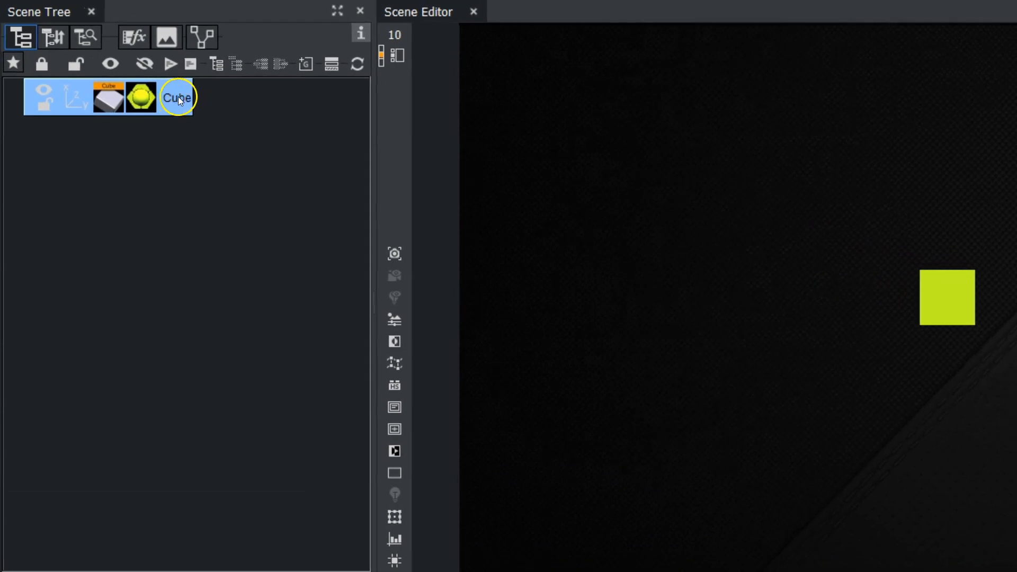
left_click(213, 61)
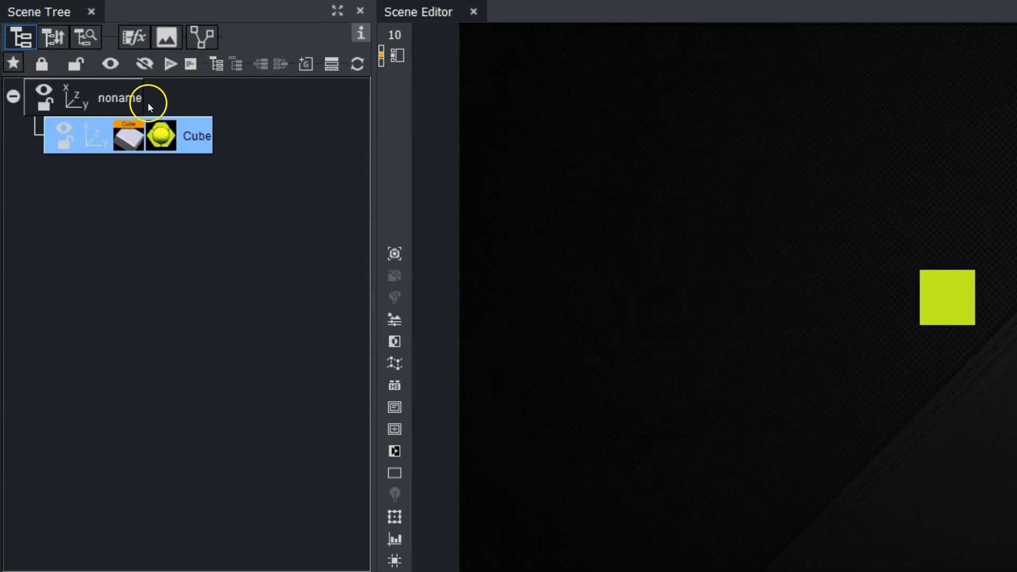
left_click(131, 103)
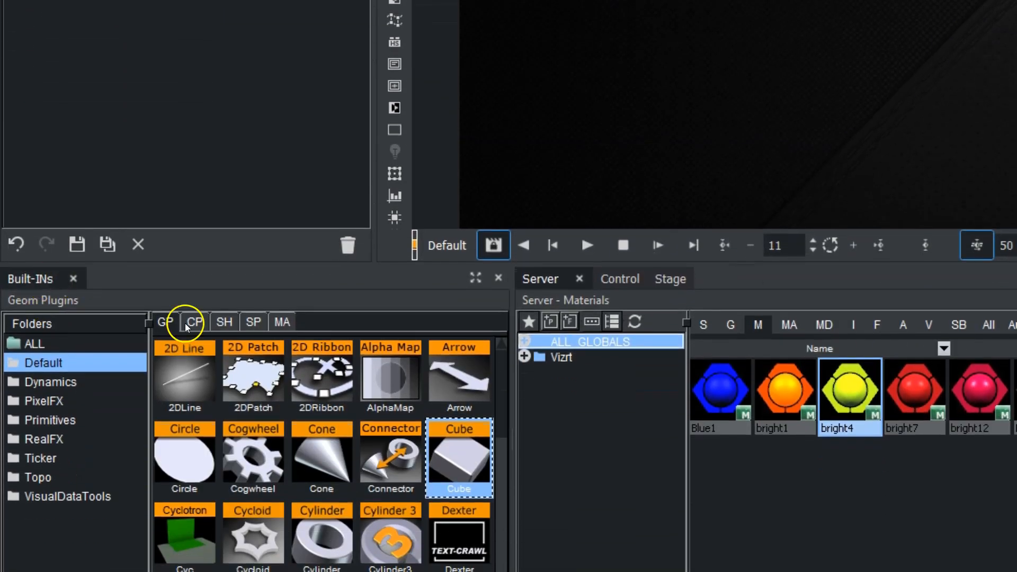
Add the Cloner container plugin from the Tools folder to the cube's parent container
left_click(193, 322)
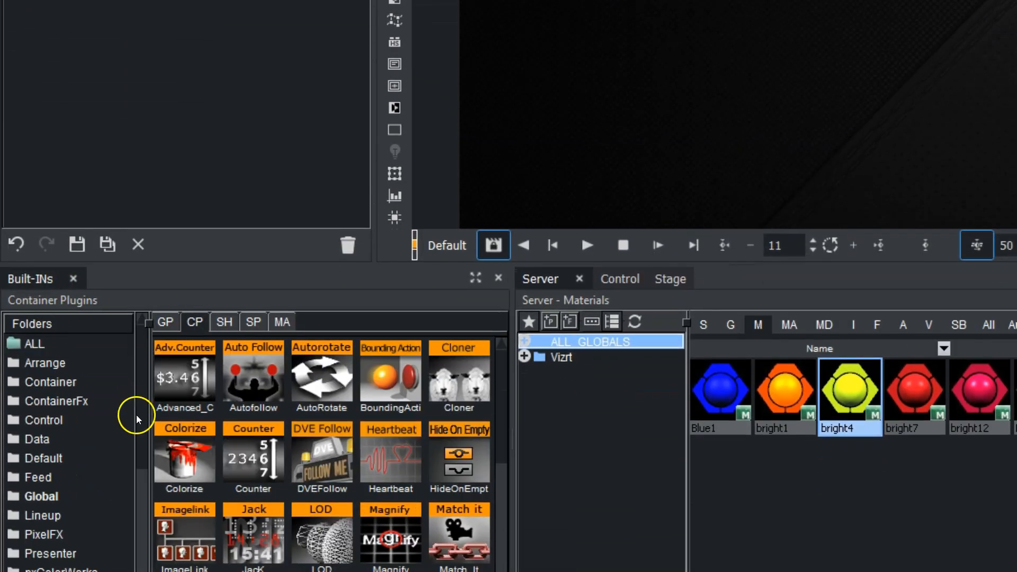
scroll(145, 457, "down", 4)
left_click(98, 536)
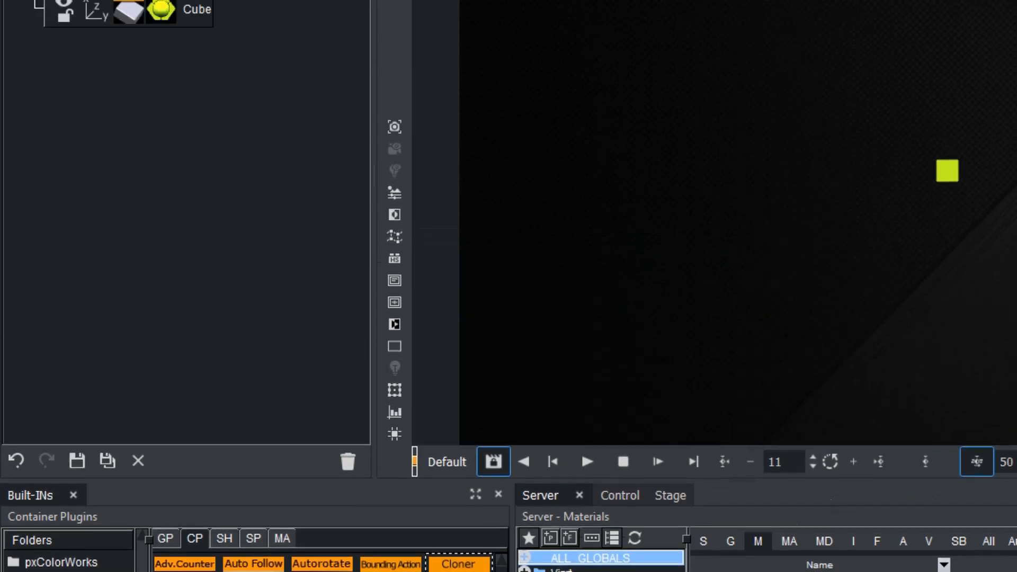
left_click_drag(446, 404, 108, 48)
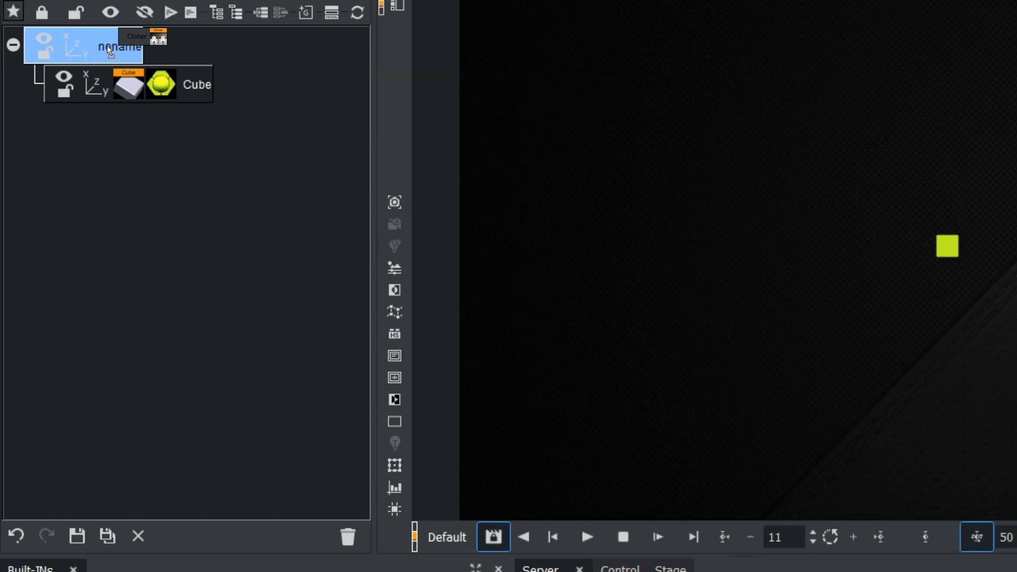
left_click_drag(108, 46, 107, 46)
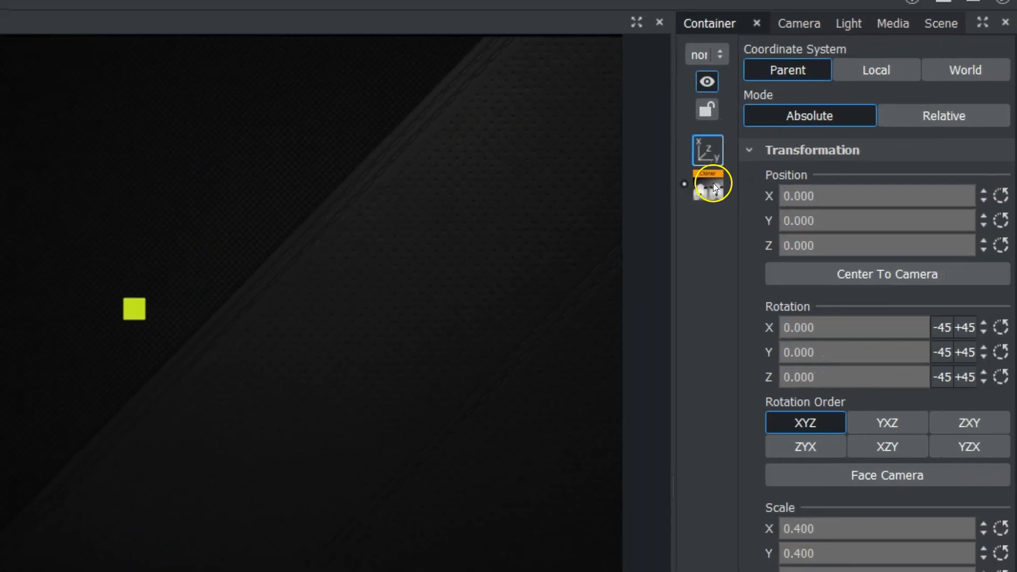
Set the Cloner to 10 rows and 10 columns, keeping a clone count of 100
left_click(713, 184)
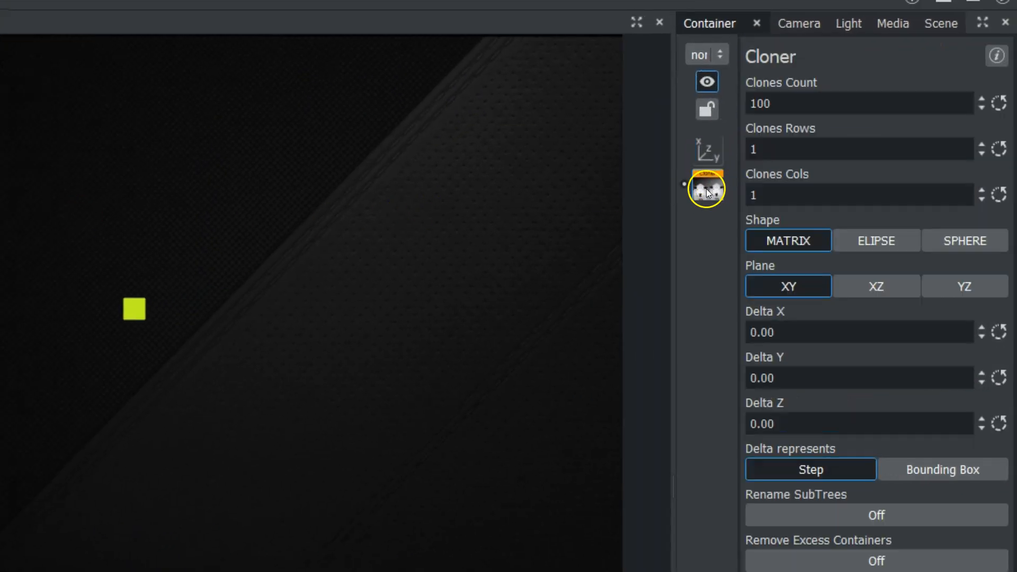
left_click(792, 103)
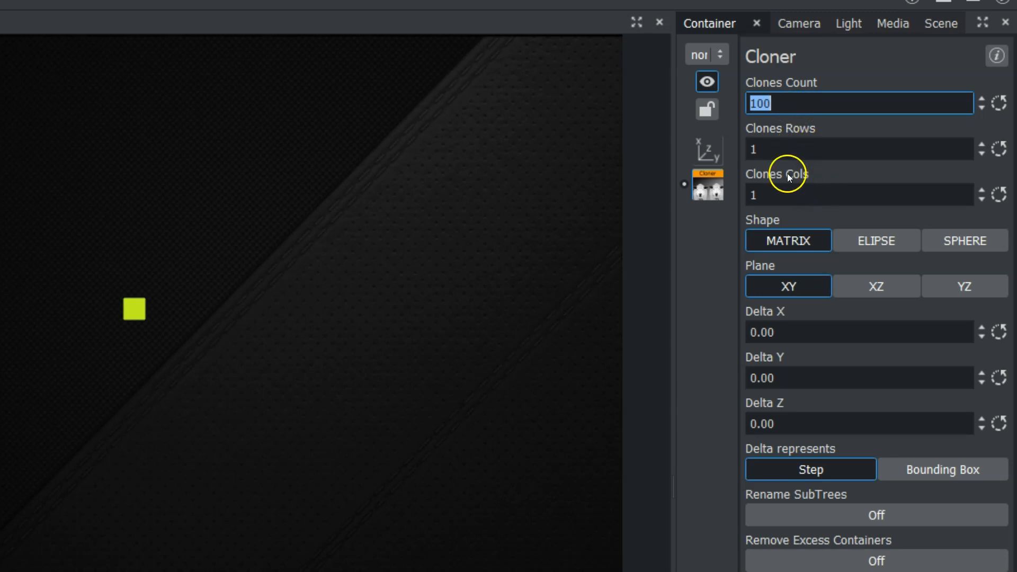
left_click(784, 151)
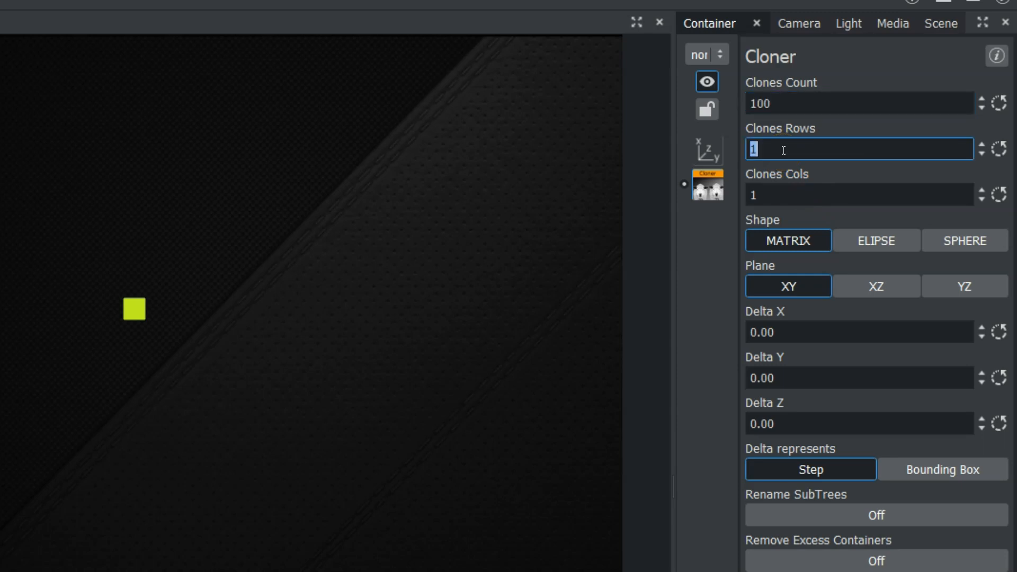
left_click(764, 152)
type("0")
left_click(766, 195)
type("0")
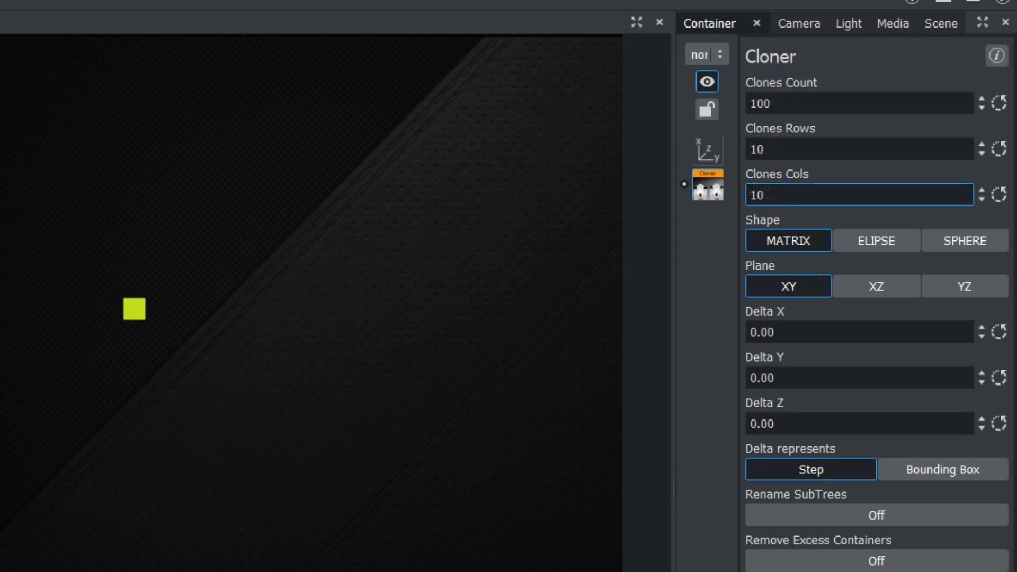
left_click(806, 215)
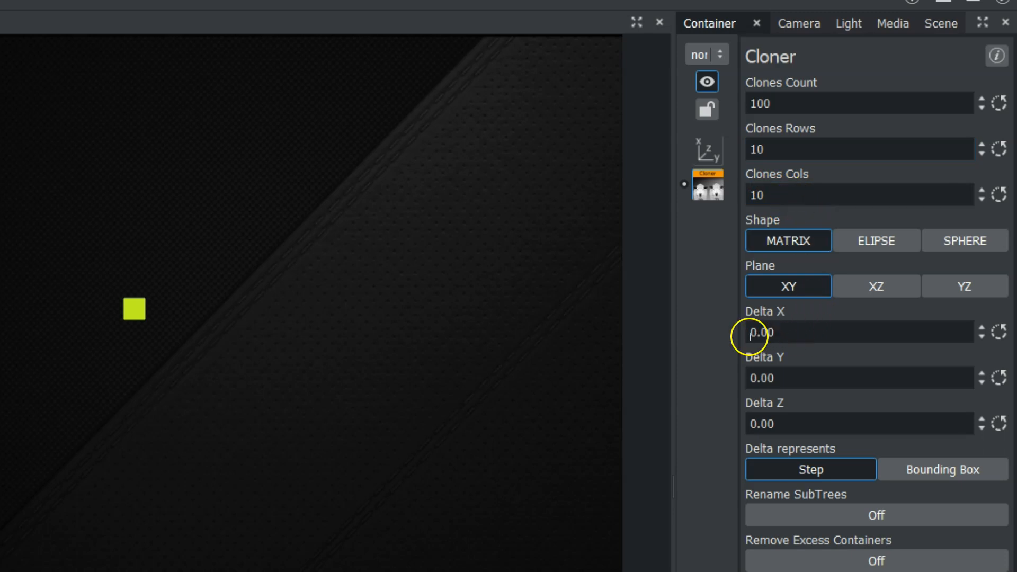
Space the clones with a Delta X of 55.6 and a Delta Y of 57
left_click_drag(758, 333, 944, 338)
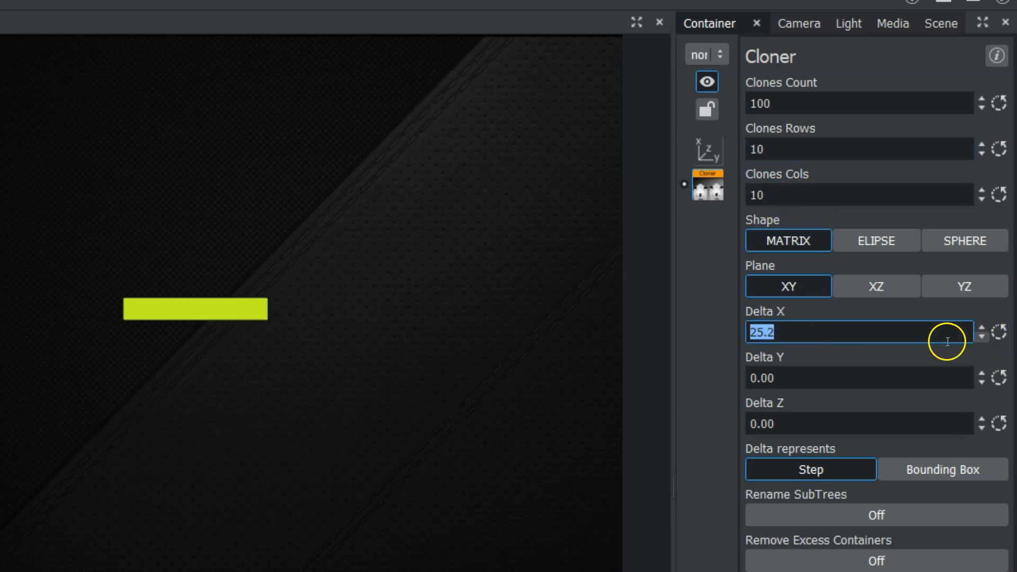
mouse_move(761, 332)
left_mouse_down()
mouse_move(992, 329)
mouse_move(799, 329)
mouse_move(831, 332)
left_mouse_up()
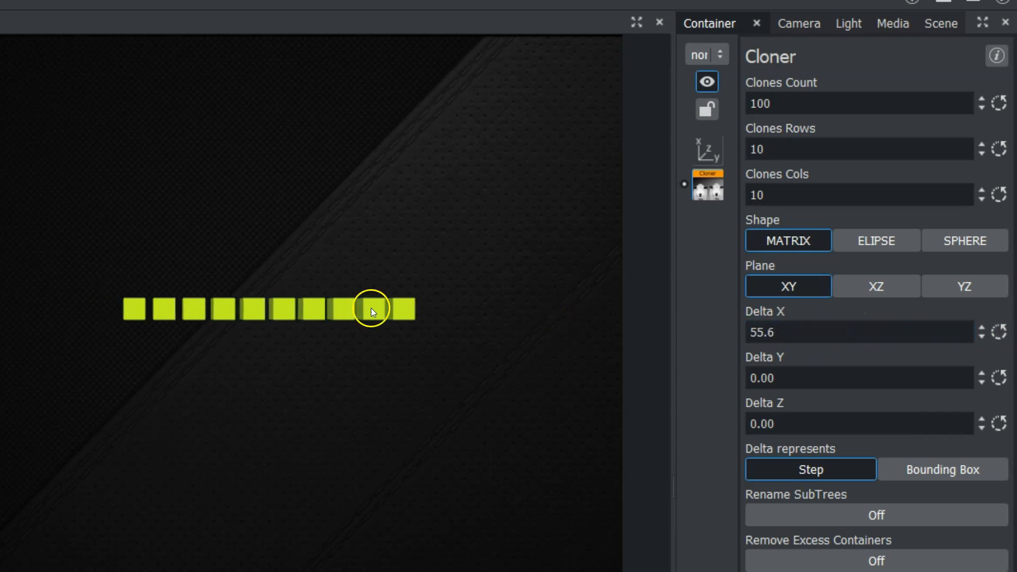
left_click_drag(761, 375, 948, 376)
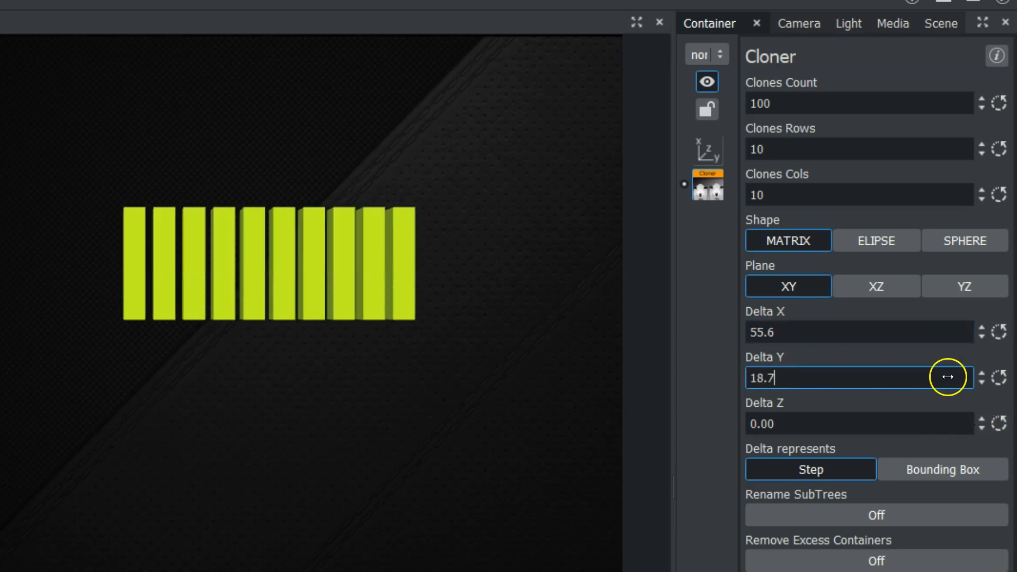
left_click_drag(772, 379, 959, 377)
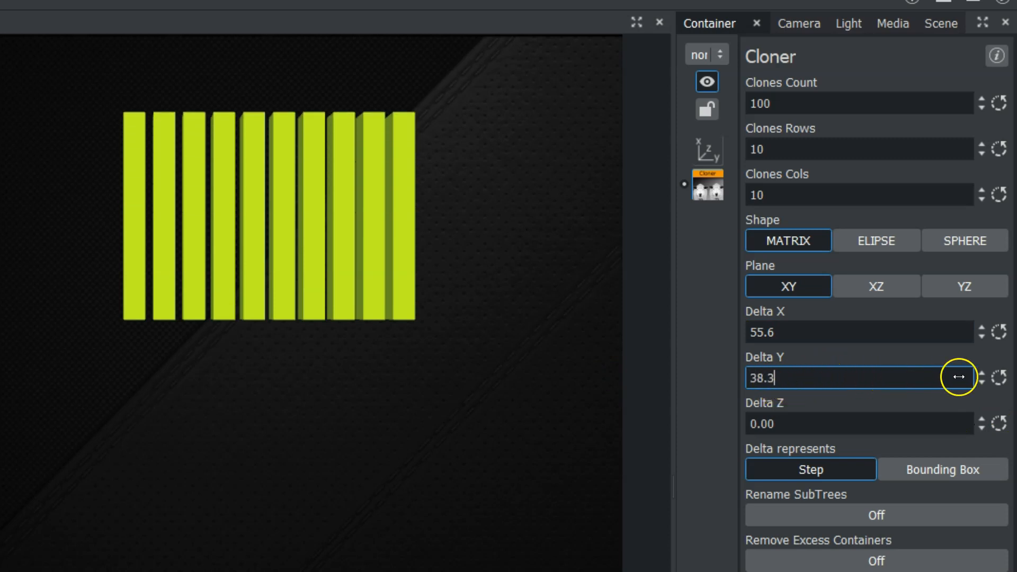
left_click_drag(806, 379, 965, 375)
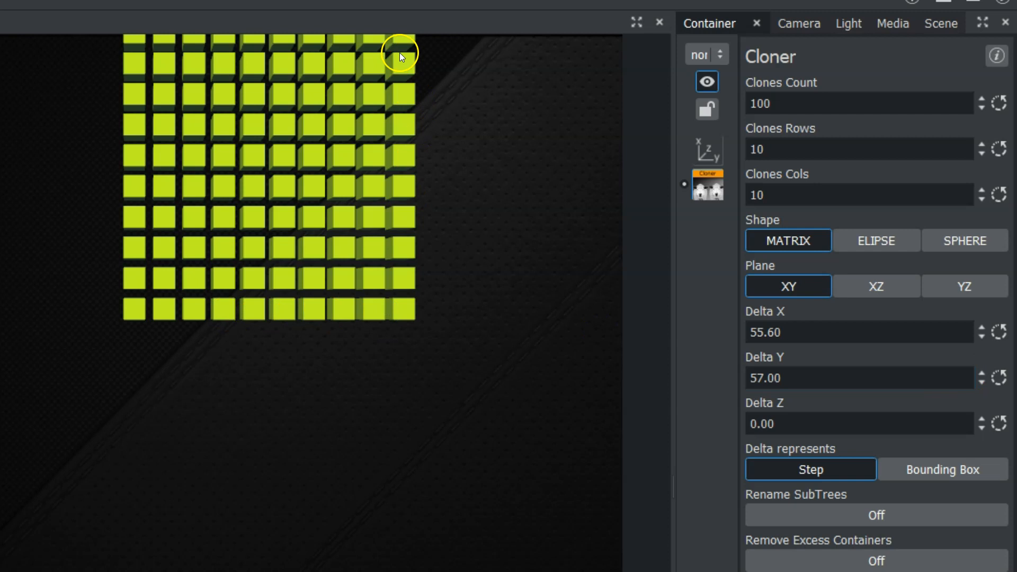
Move the parent container along negative X and Y to bring the cube grid toward the middle of the scene
left_click(702, 145)
left_click_drag(831, 221, 722, 226)
left_click_drag(778, 195, 710, 195)
Set the Cloner's Delta Z to 49.1 to stagger the clones in depth
left_click(708, 186)
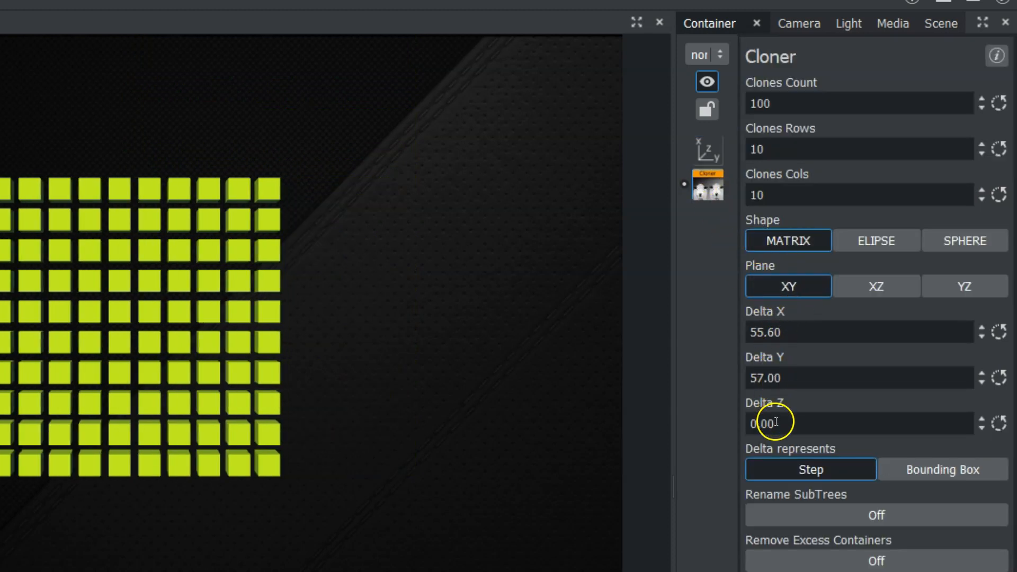
left_click_drag(764, 424, 989, 423)
left_click_drag(780, 425, 1009, 377)
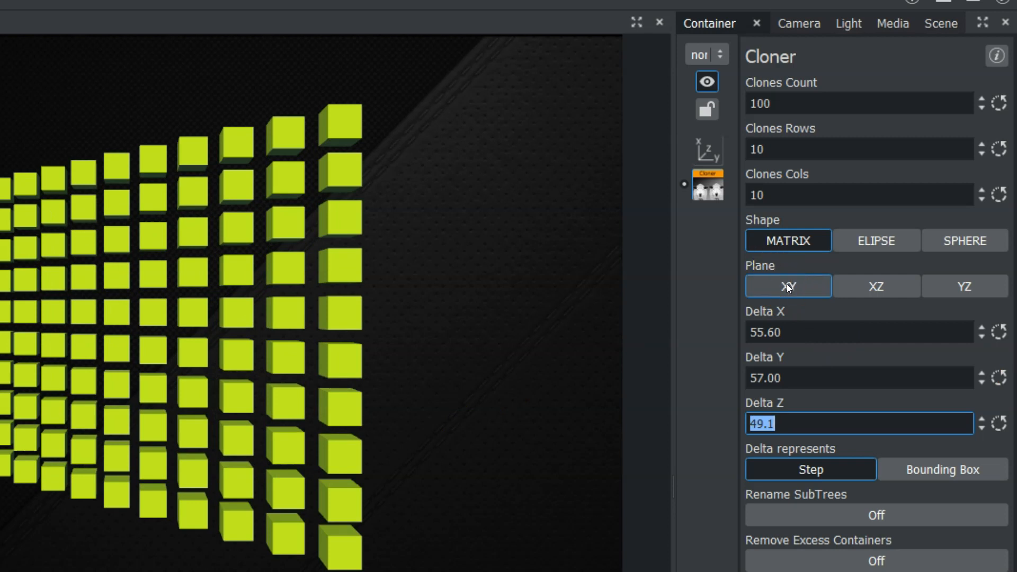
Try the XZ and YZ planes for the clone matrix and return it to the XY plane
left_click(874, 287)
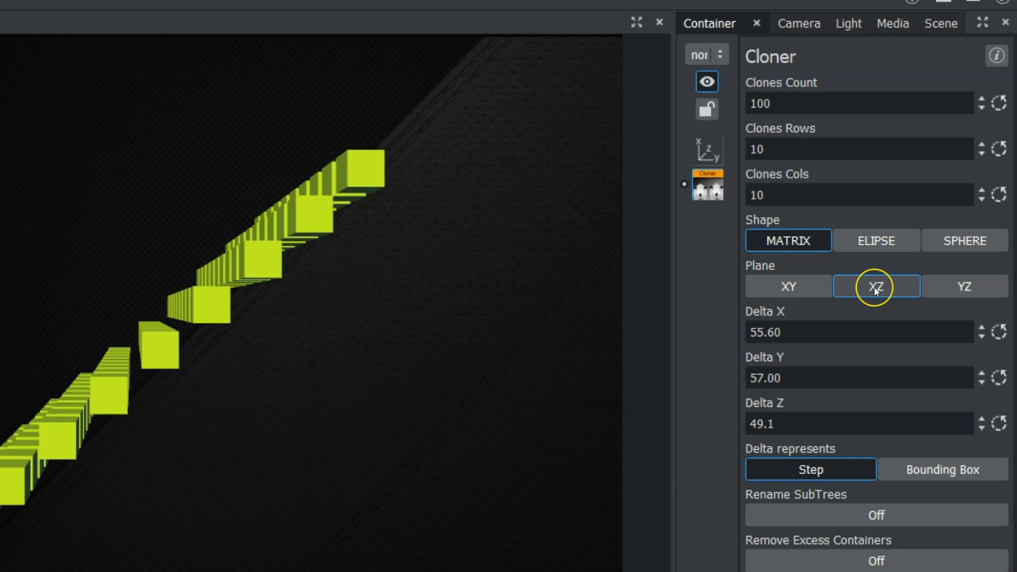
left_click(987, 287)
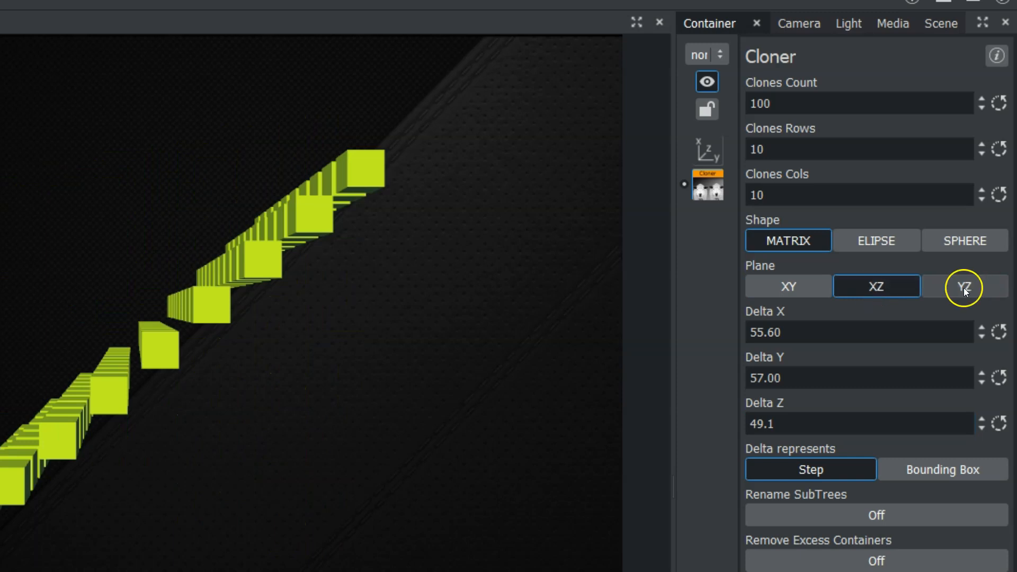
left_click(793, 290)
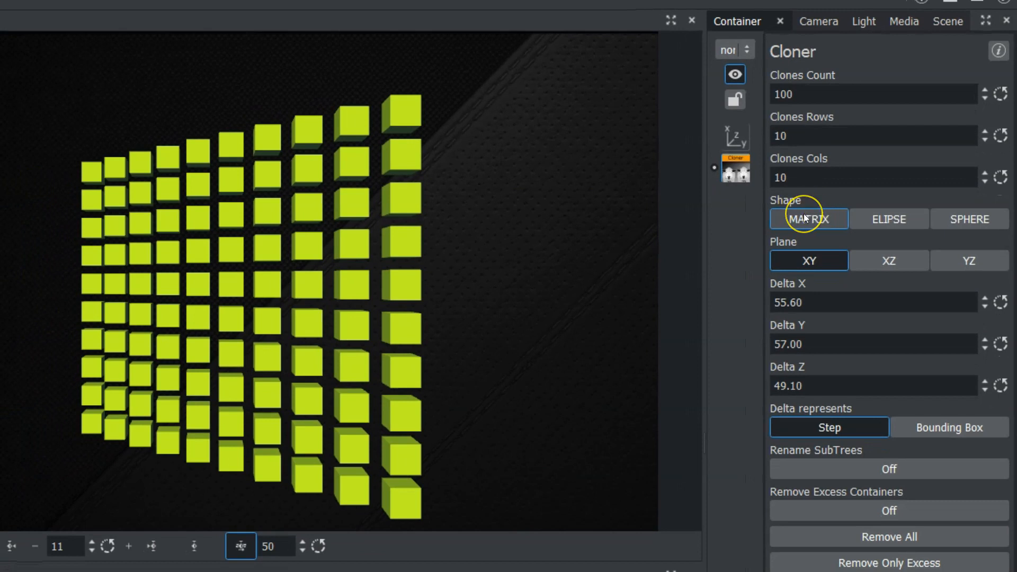
Change the clone shape to ELIPSE with R1 set to 11.8 and R2 to 12.5
left_click(869, 218)
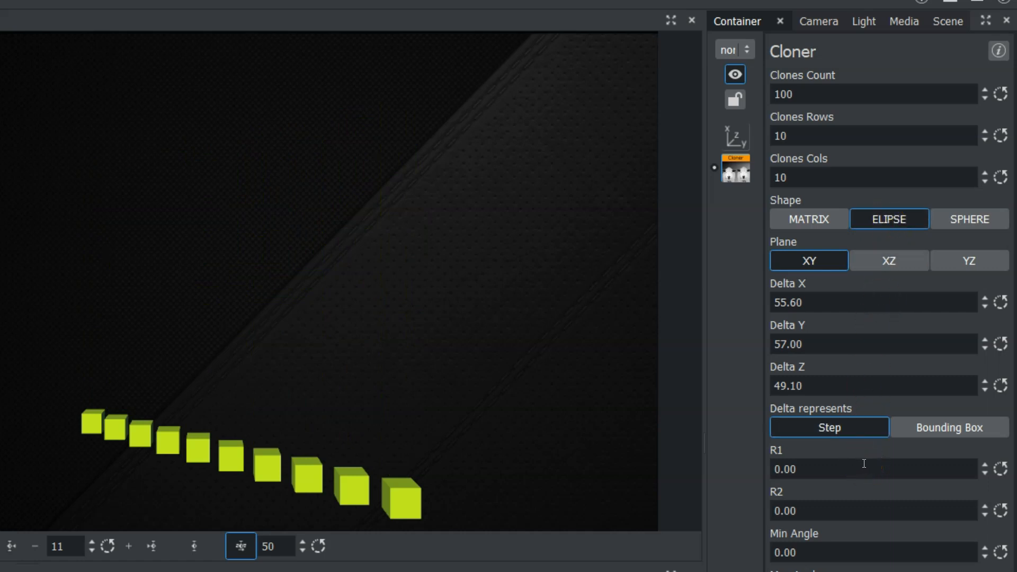
left_click_drag(806, 461, 857, 489)
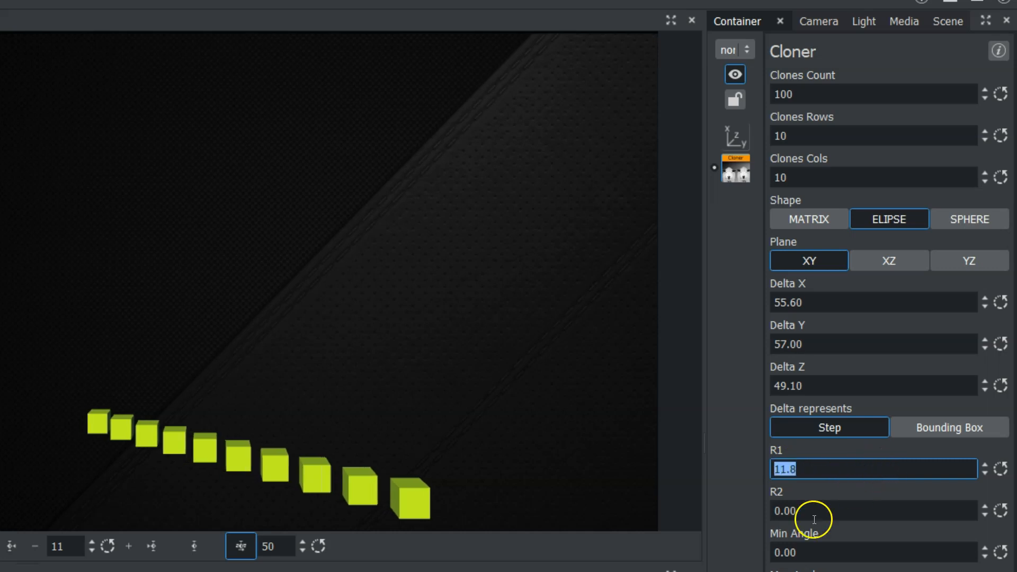
left_click_drag(783, 512, 817, 552)
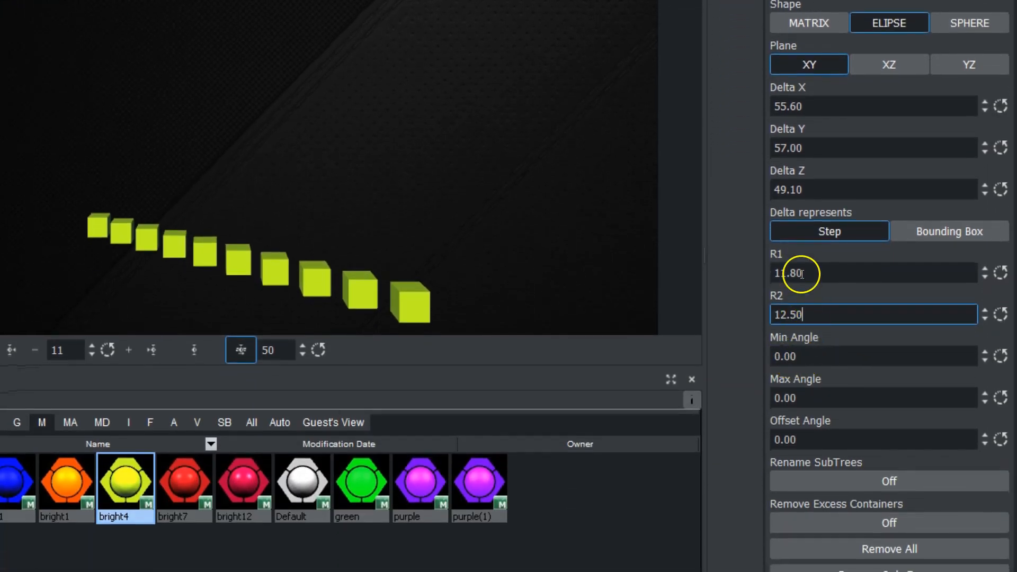
Fan the clones out along the ellipse by setting the Min Angle to 126.3
left_click_drag(781, 354, 1009, 350)
left_click_drag(774, 356, 1001, 344)
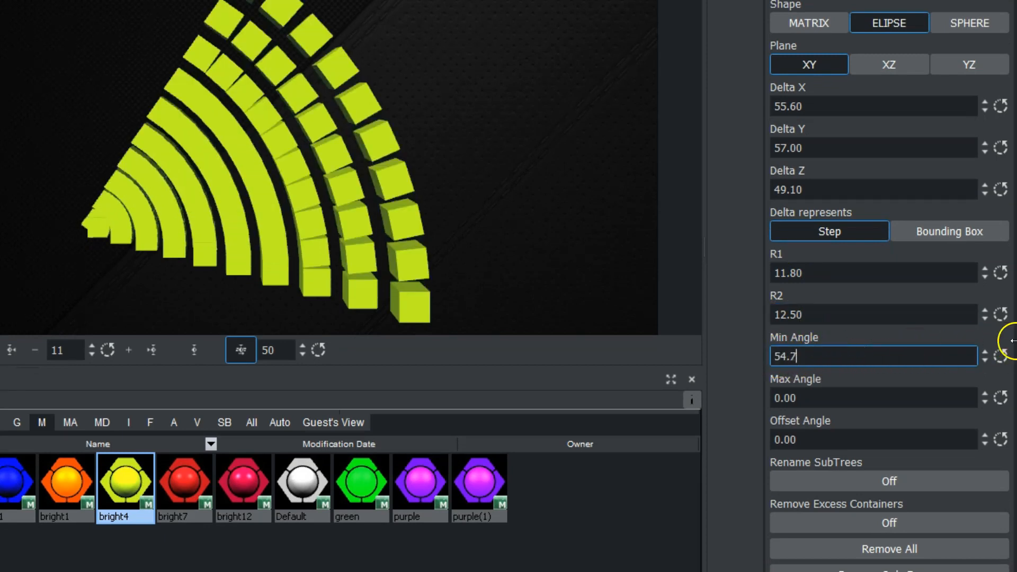
left_click_drag(772, 352, 949, 351)
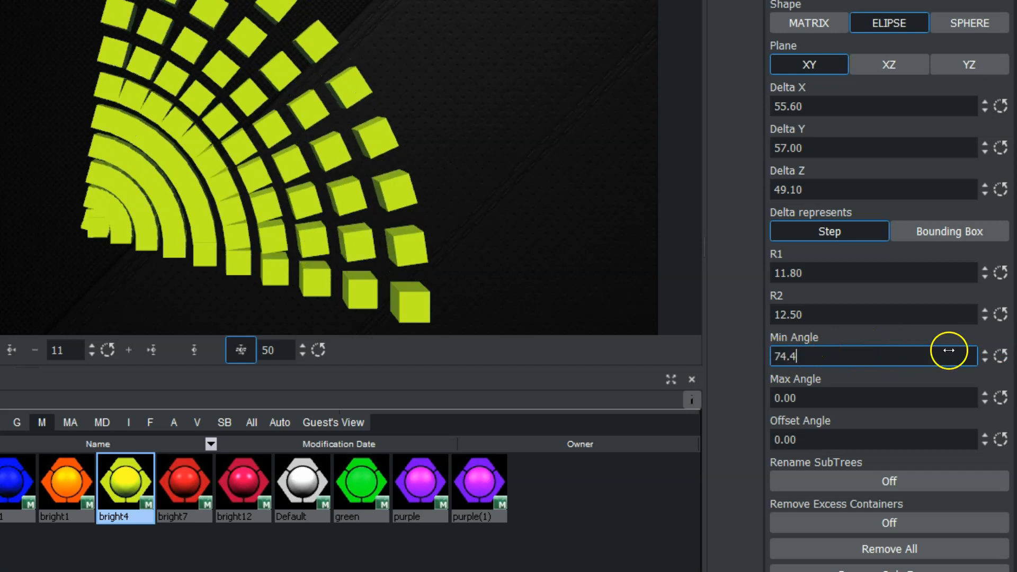
left_click_drag(789, 384, 998, 380)
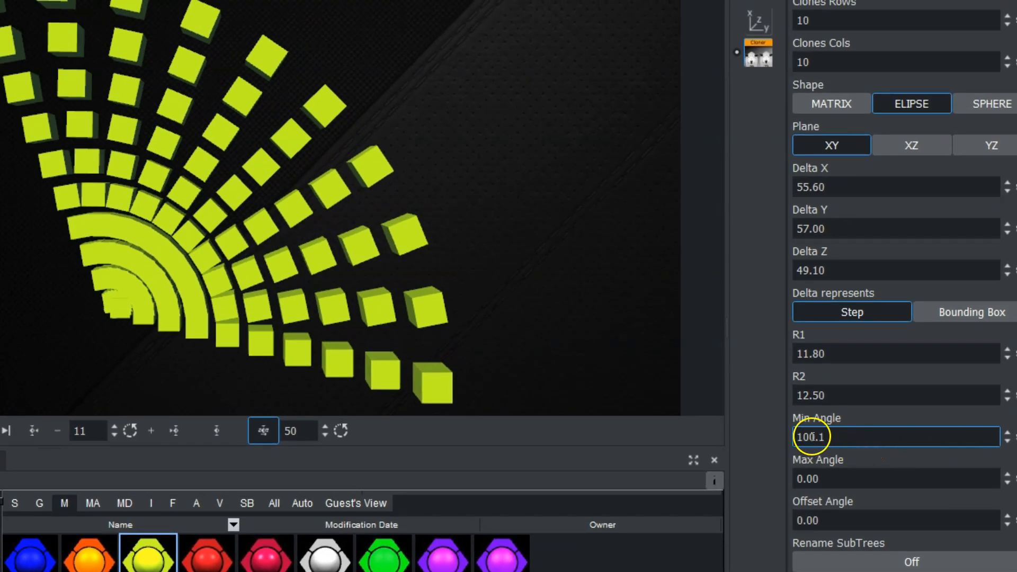
left_click_drag(798, 385, 1007, 382)
Enlarge the ellipse radii by setting R1 to 94.8 and R2 to 91.4
left_click_drag(819, 354, 951, 350)
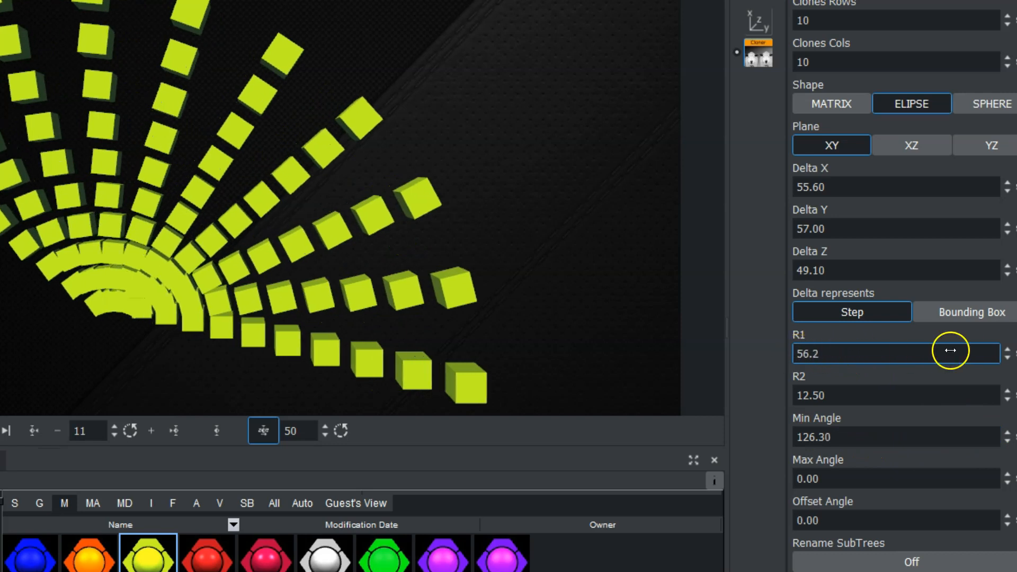
left_click_drag(794, 352, 939, 354)
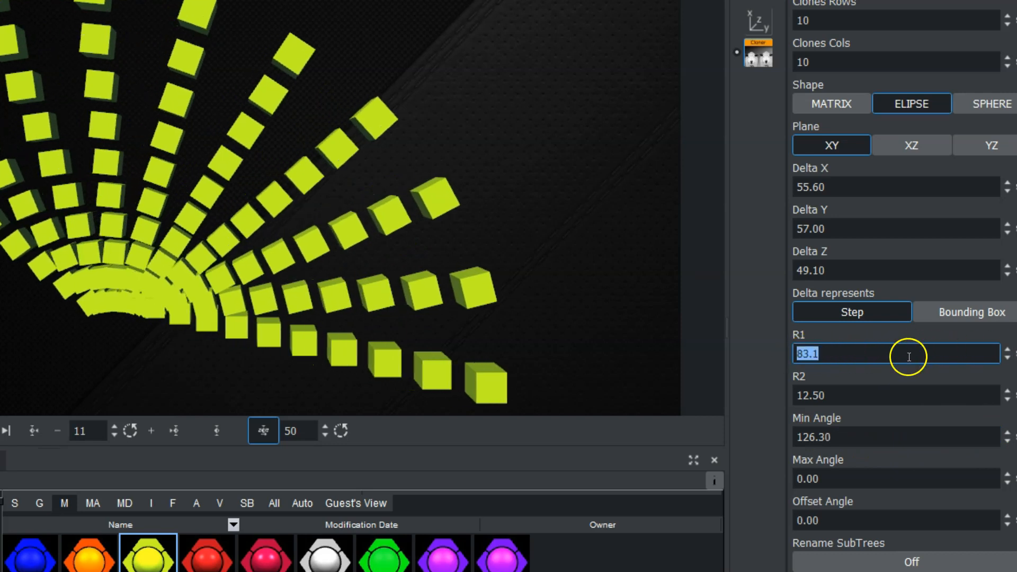
left_click_drag(821, 393, 937, 390)
left_click(831, 391)
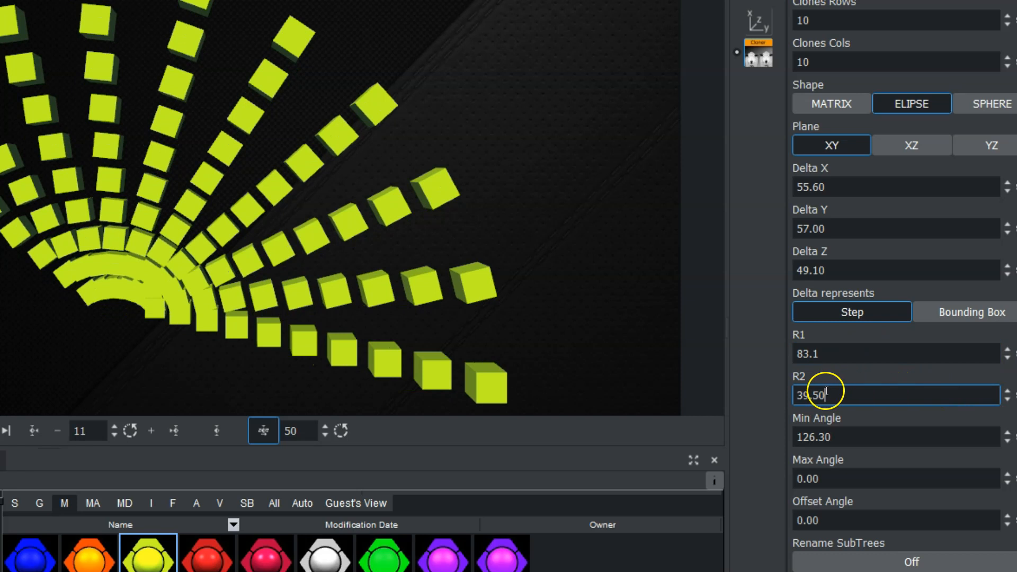
left_click_drag(830, 391, 965, 391)
left_click_drag(820, 387, 961, 387)
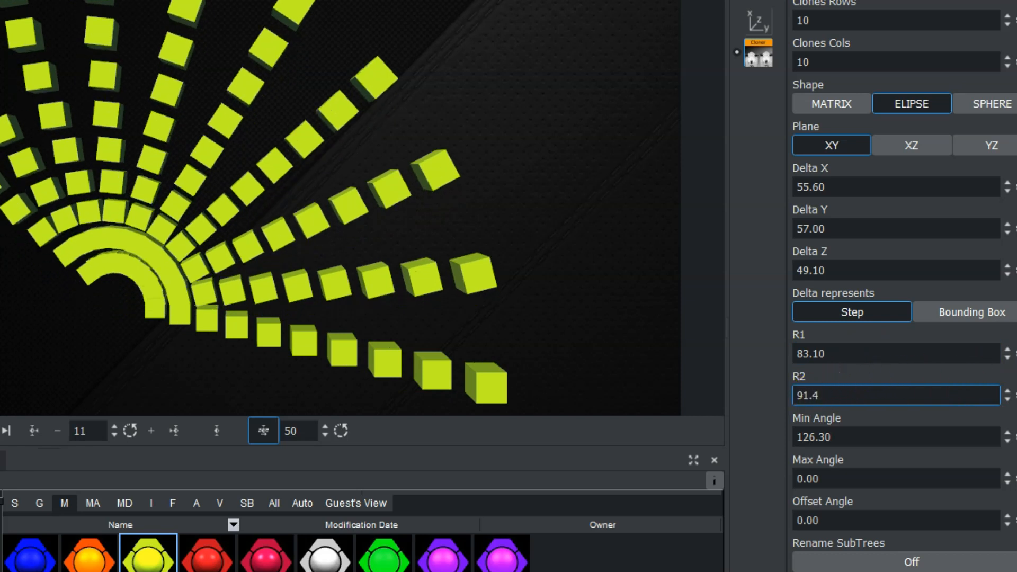
left_click_drag(826, 357, 924, 352)
Try adjusting the ellipse's Max Angle, and rotate the clones by setting the Offset Angle to 54.1
left_click_drag(807, 479, 722, 476)
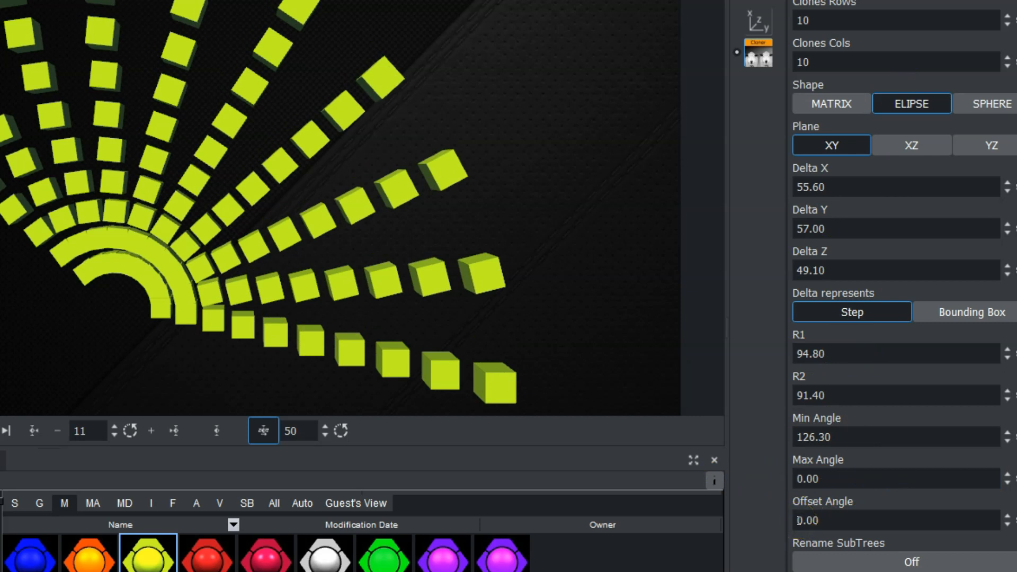
left_click_drag(800, 521, 1016, 521)
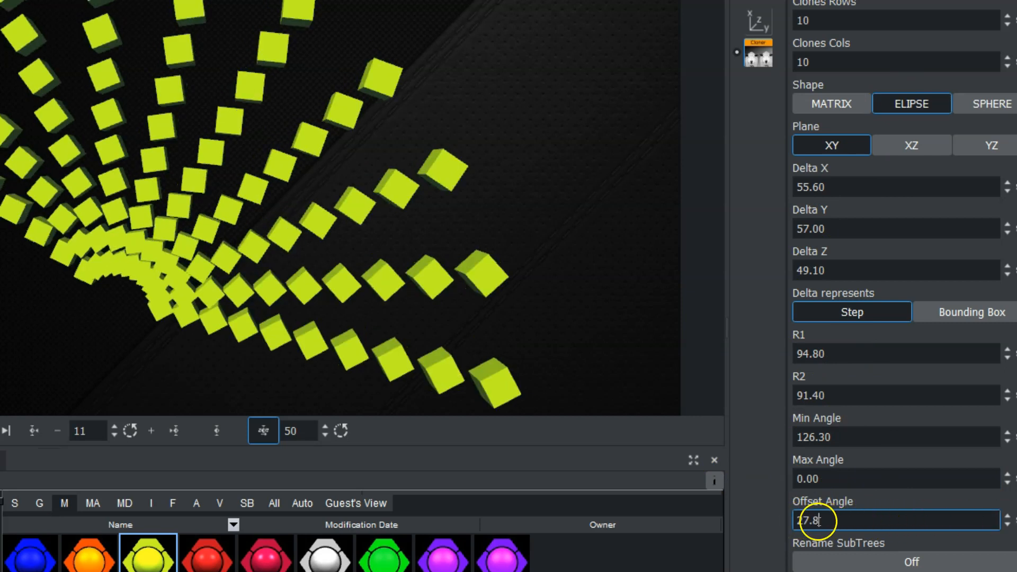
left_click_drag(809, 521, 935, 521)
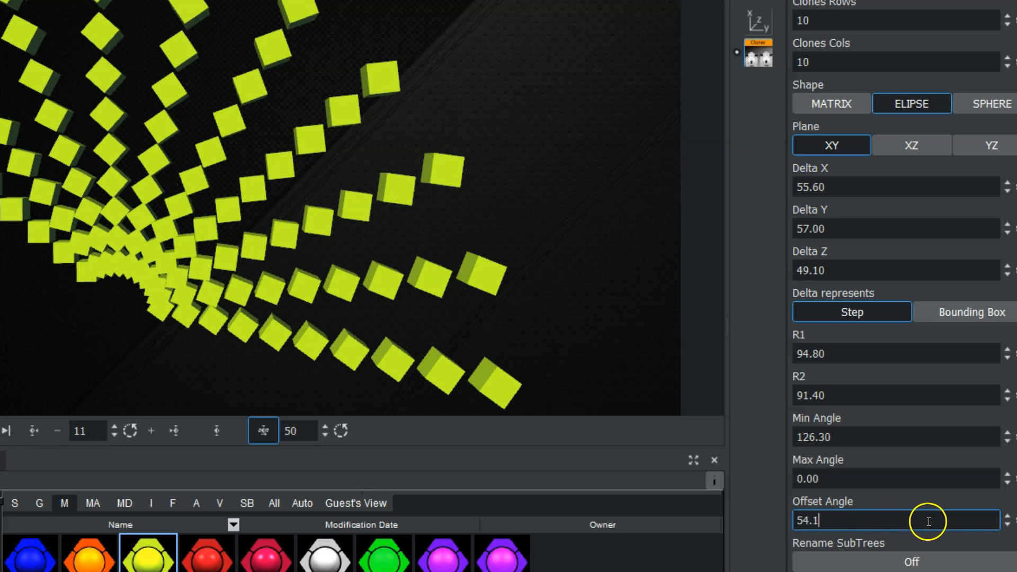
Reset the ellipse's Offset Angle, Max Angle and Min Angle to their defaults, and change the clone shape to SPHERE
left_click(1016, 521)
left_click(1016, 479)
left_click(1016, 437)
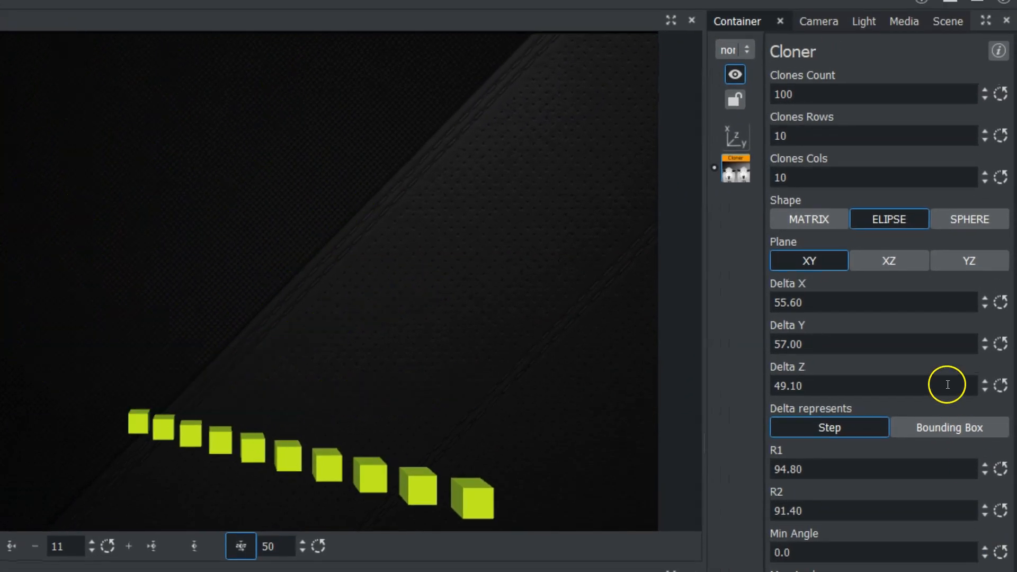
left_click(955, 220)
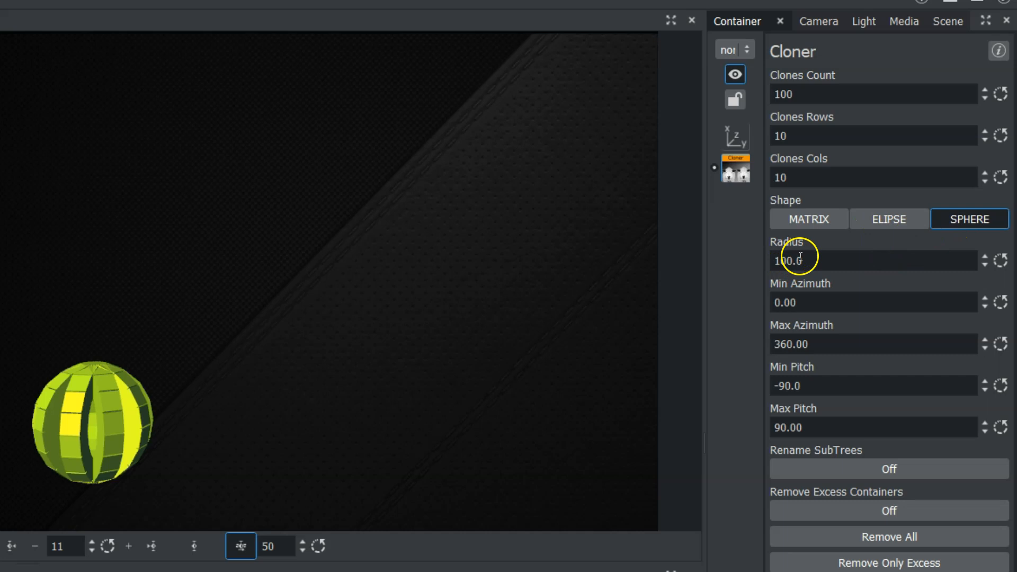
Enlarge the clone sphere by setting its Radius to 264.70, and raise the container to Position Y 1.000
left_click_drag(775, 260, 974, 265)
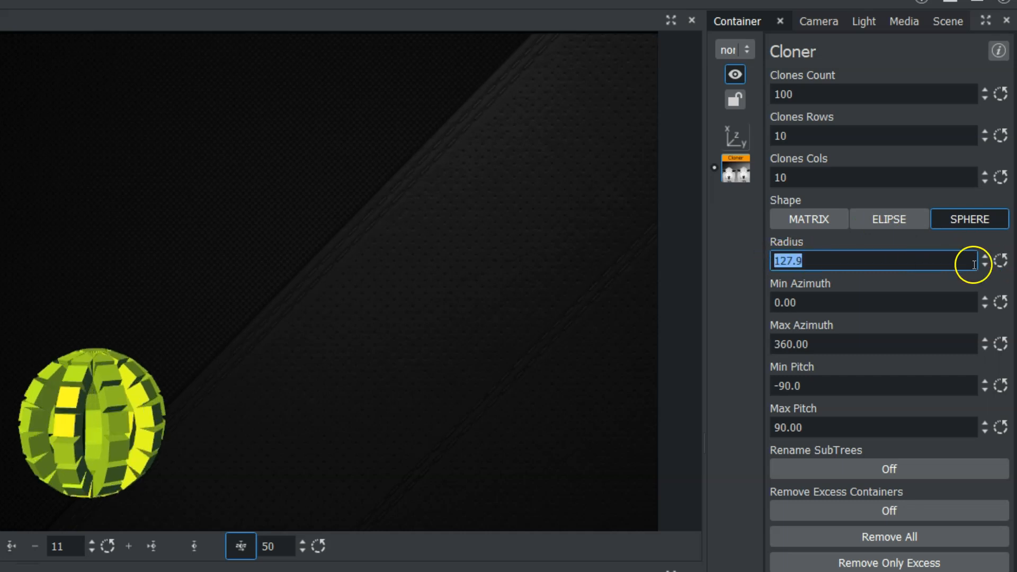
double_click(821, 258)
type("600")
key("Return")
left_click_drag(820, 258, 329, 356)
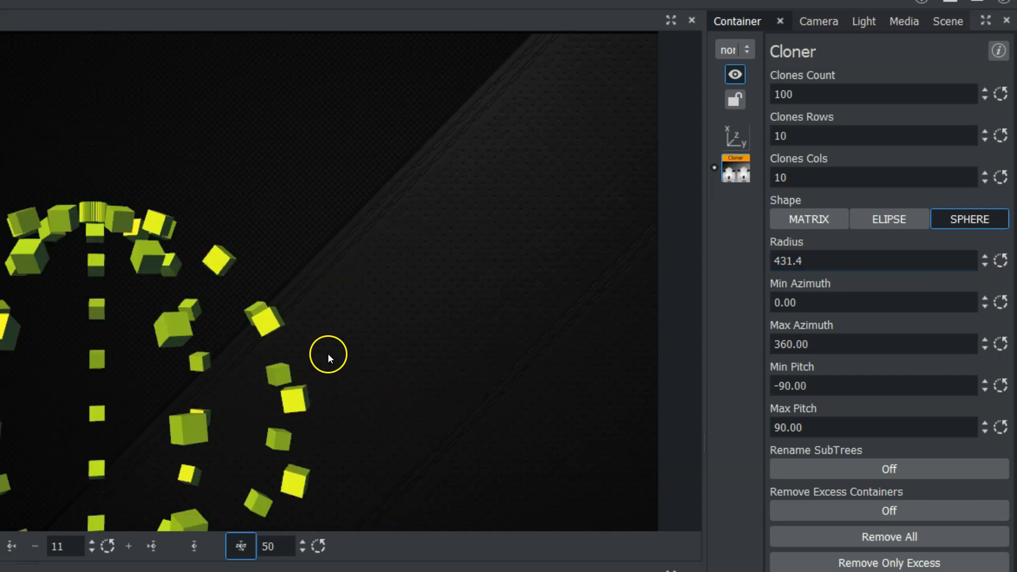
left_click_drag(874, 258, 0, 256)
left_click(734, 136)
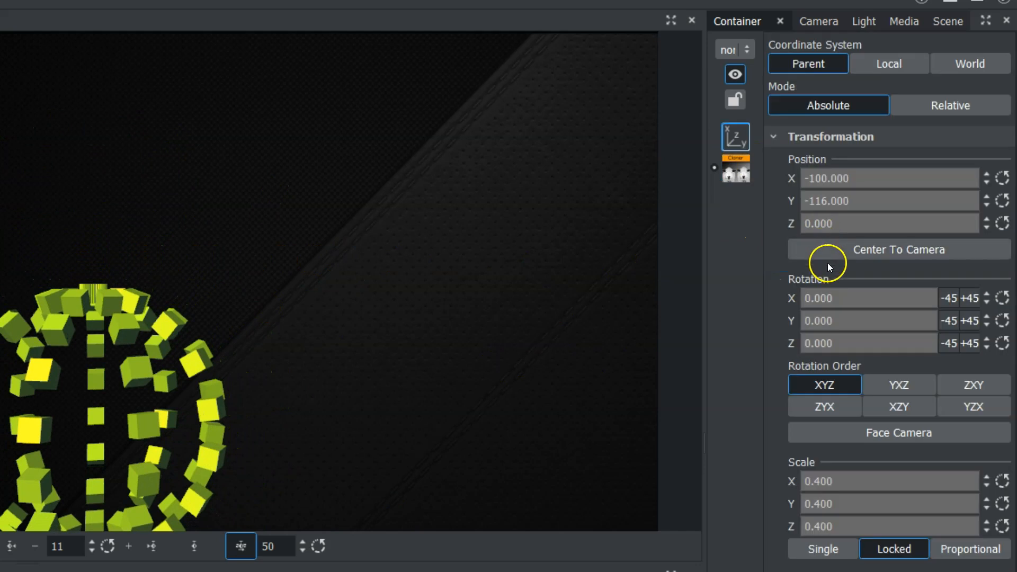
left_click_drag(818, 201, 883, 208)
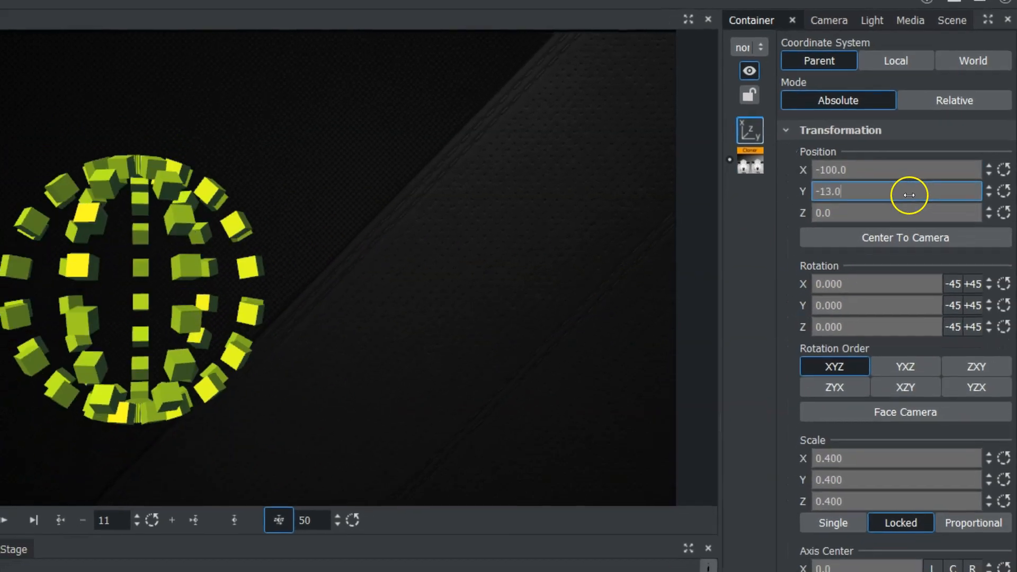
Limit the clone sphere to a Min Azimuth of 31.60 and a Max Azimuth of 155.60, and set the container's Y rotation to -133
left_click(759, 164)
left_click_drag(841, 278, 960, 288)
left_click_drag(796, 322, 429, 317)
left_click_drag(826, 318, 727, 316)
left_click(753, 128)
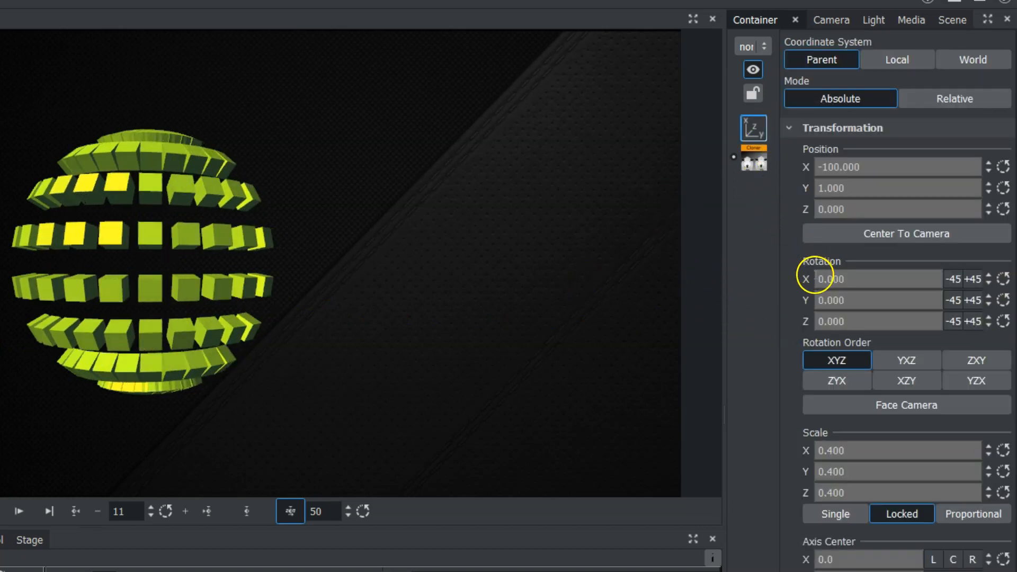
left_click_drag(807, 300, 742, 302)
Try different Min Pitch values for the clone sphere, return it to -90, and set the Max Pitch to 77.6
left_click(752, 157)
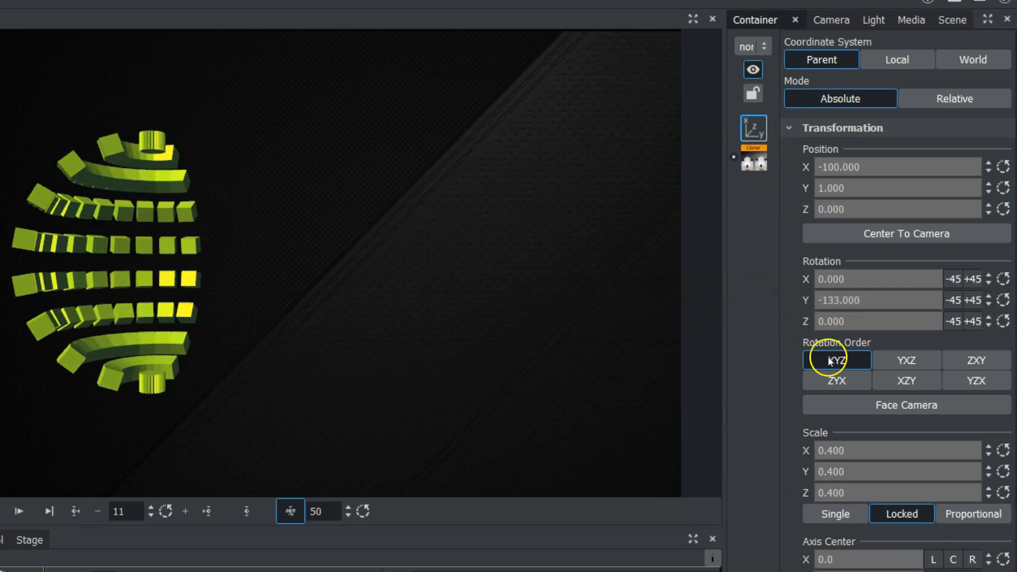
left_click_drag(798, 364, 880, 363)
left_click_drag(811, 358, 953, 364)
left_click_drag(1012, 364, 325, 364)
left_click_drag(1006, 399, 978, 396)
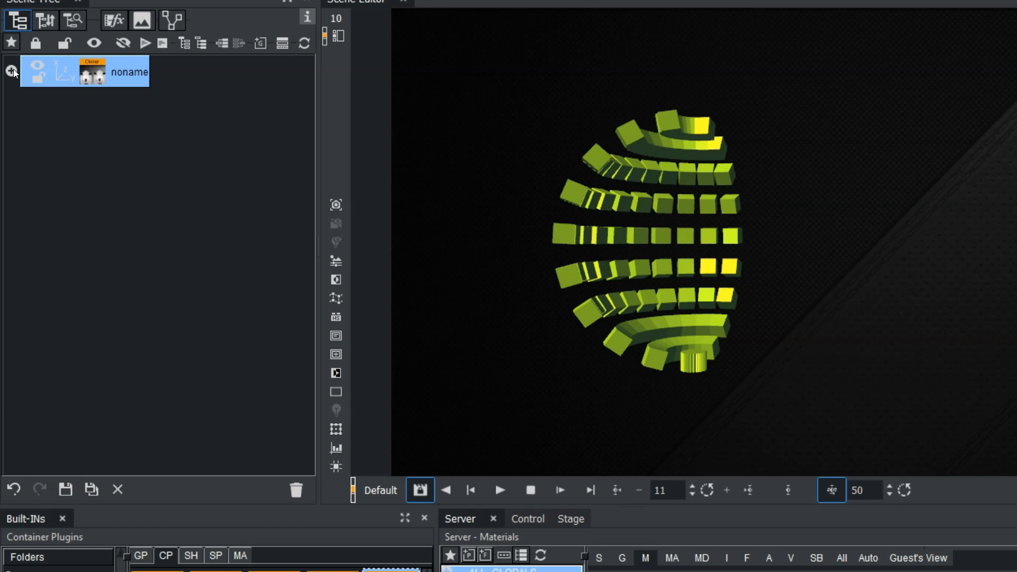
Expand the Cloner container in the scene tree and open the Clones Count value for editing
left_click(11, 71)
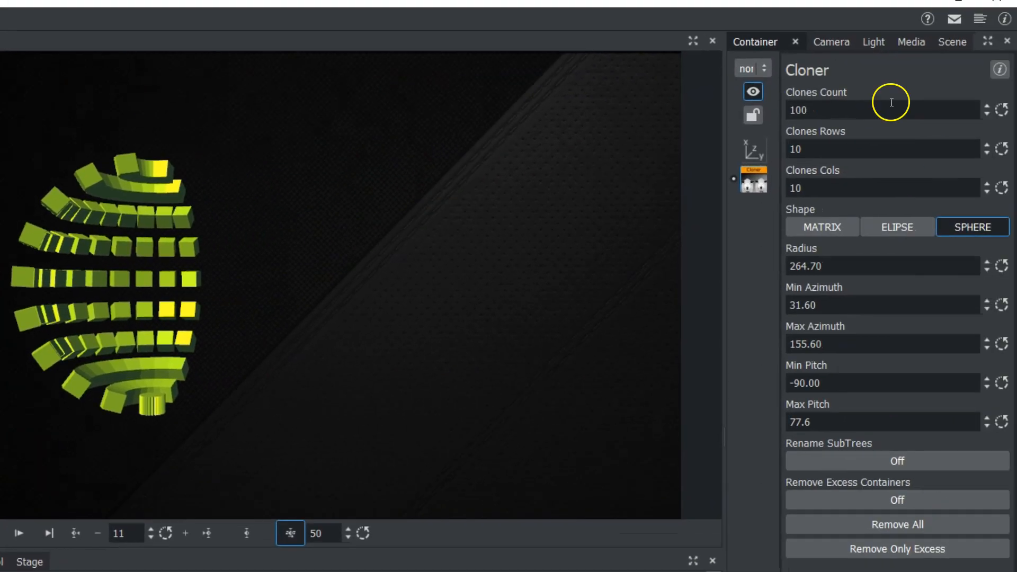
double_click(858, 111)
left_click(241, 205)
double_click(840, 112)
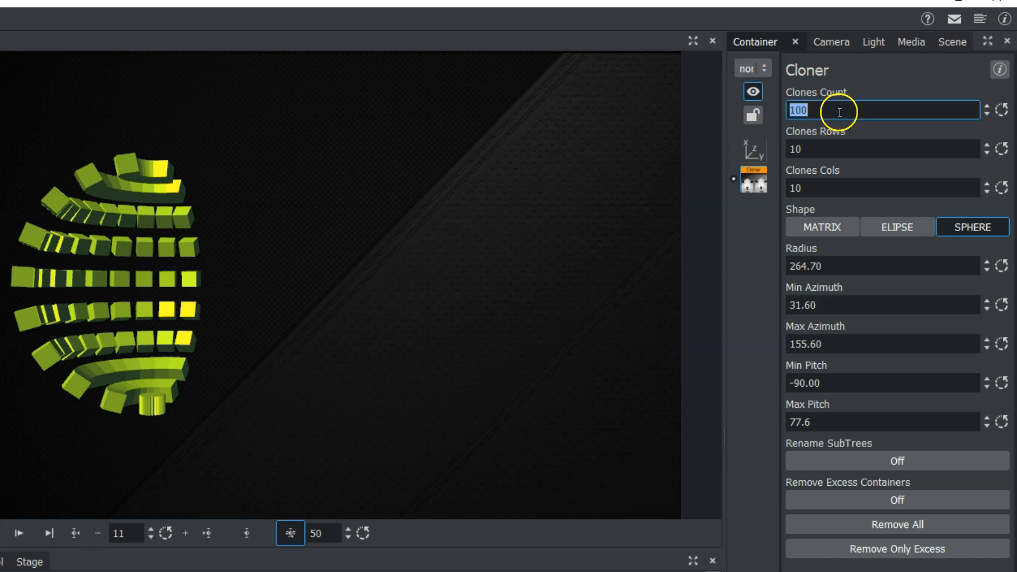